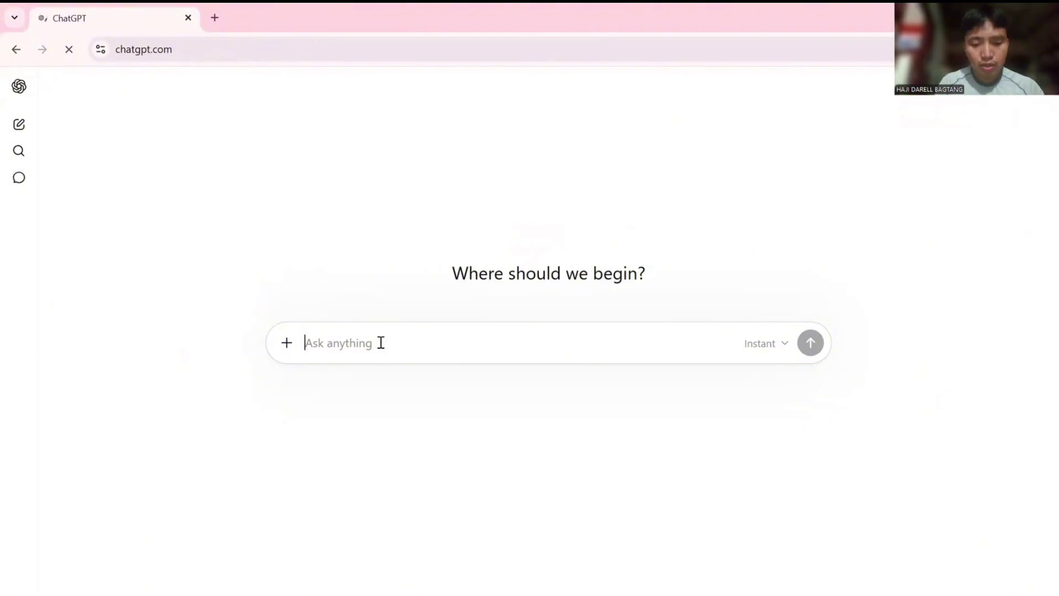
# Step: Submit the prompt "The Process of Photosynthesis, create me slides of this topic just 12 slides"
pyautogui.write('The Proc')
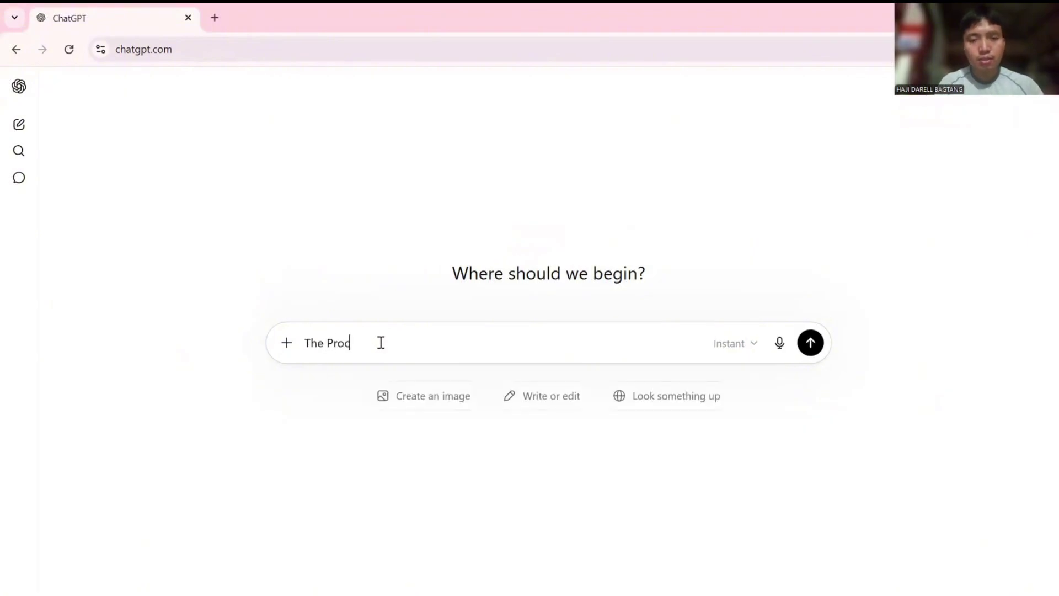
pyautogui.write('ess of Photo')
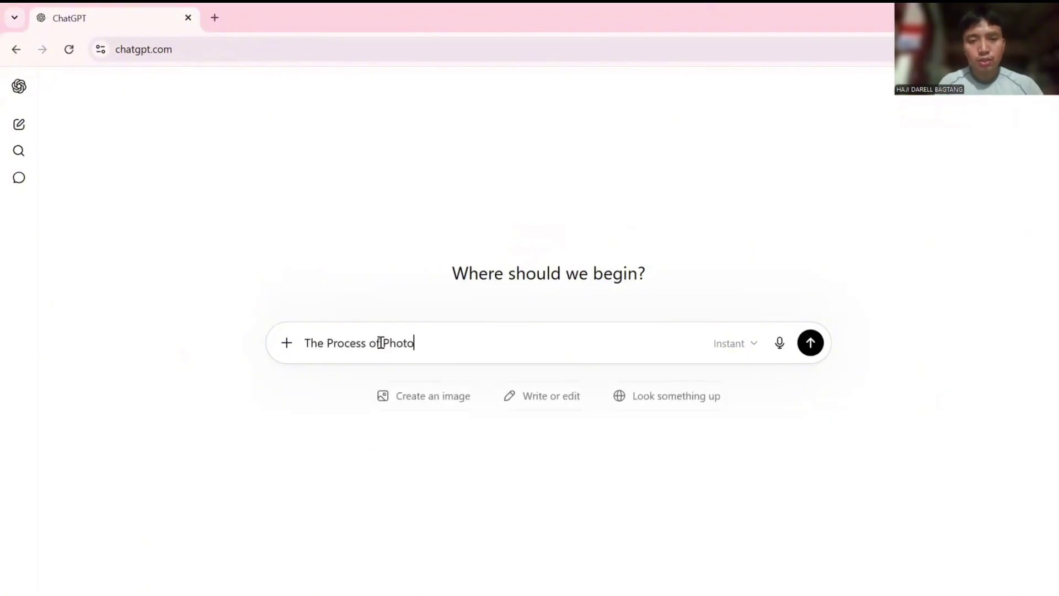
pyautogui.write('synthesi')
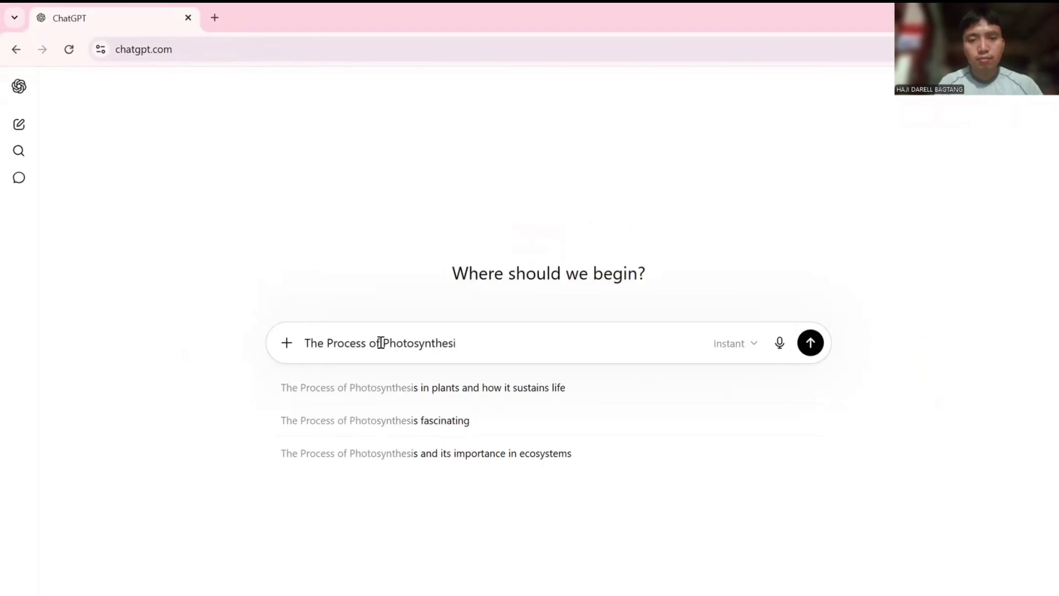
pyautogui.write('s ')
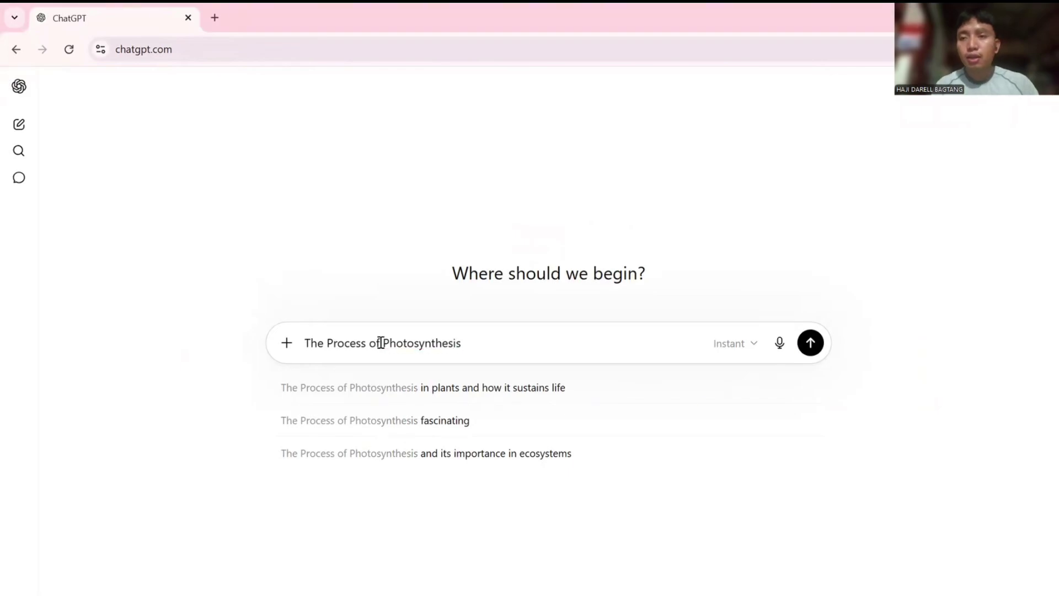
pyautogui.write(',')
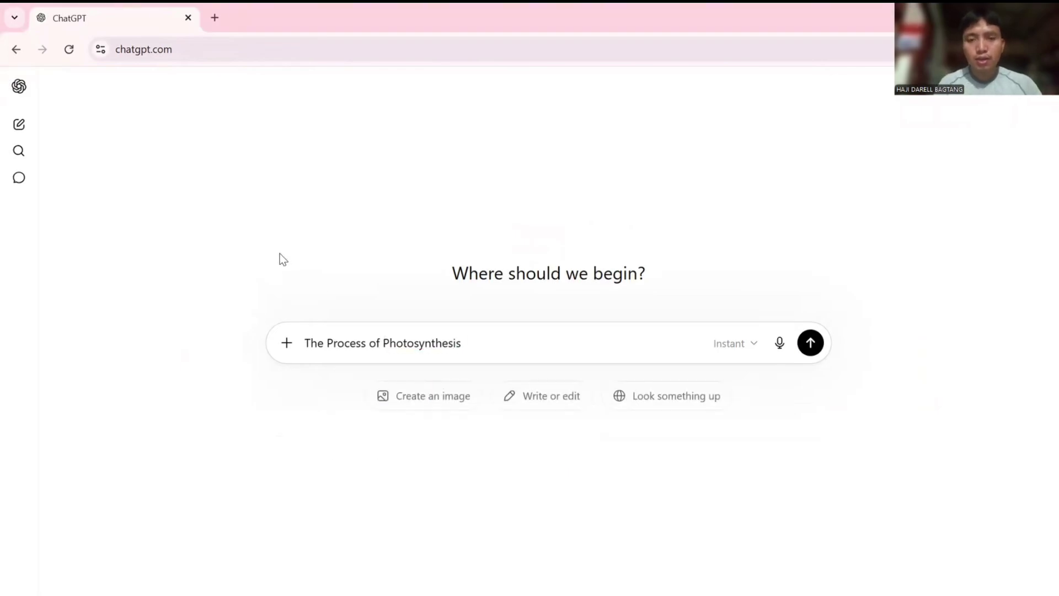
pyautogui.write(',')
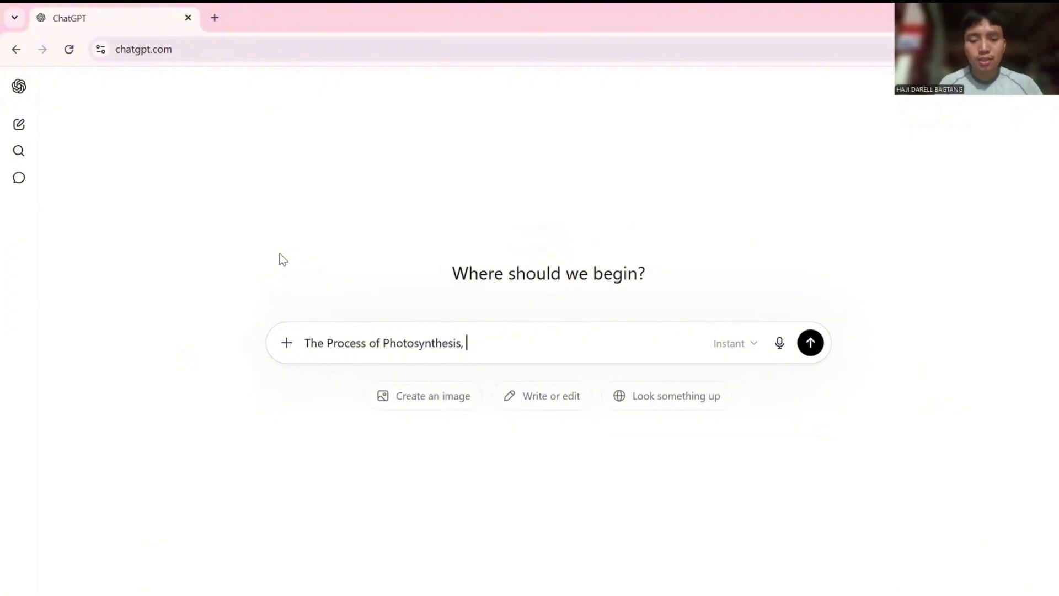
pyautogui.write(' create me ')
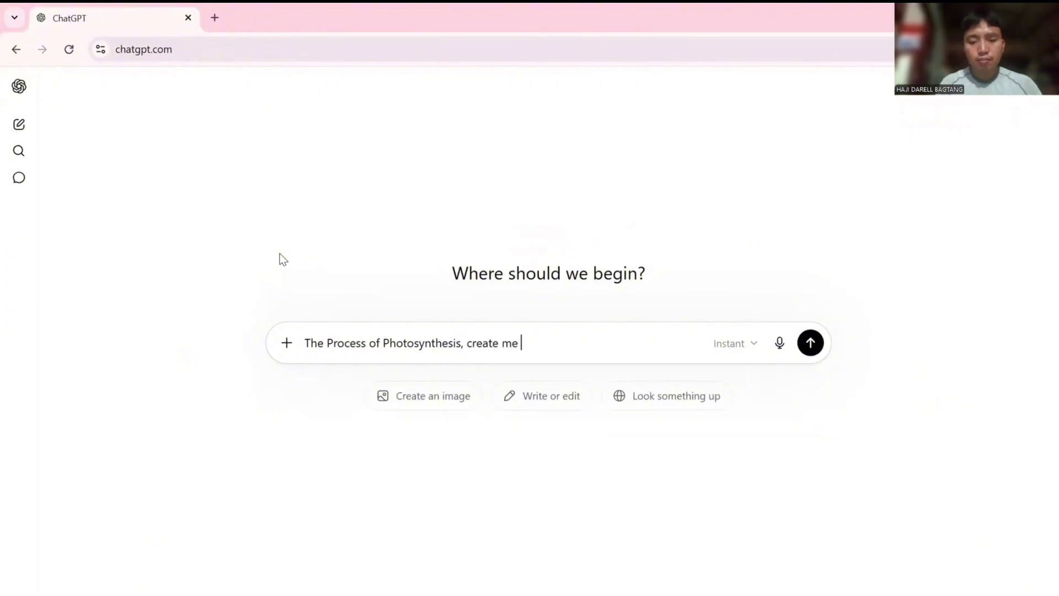
pyautogui.write('slides of this topic')
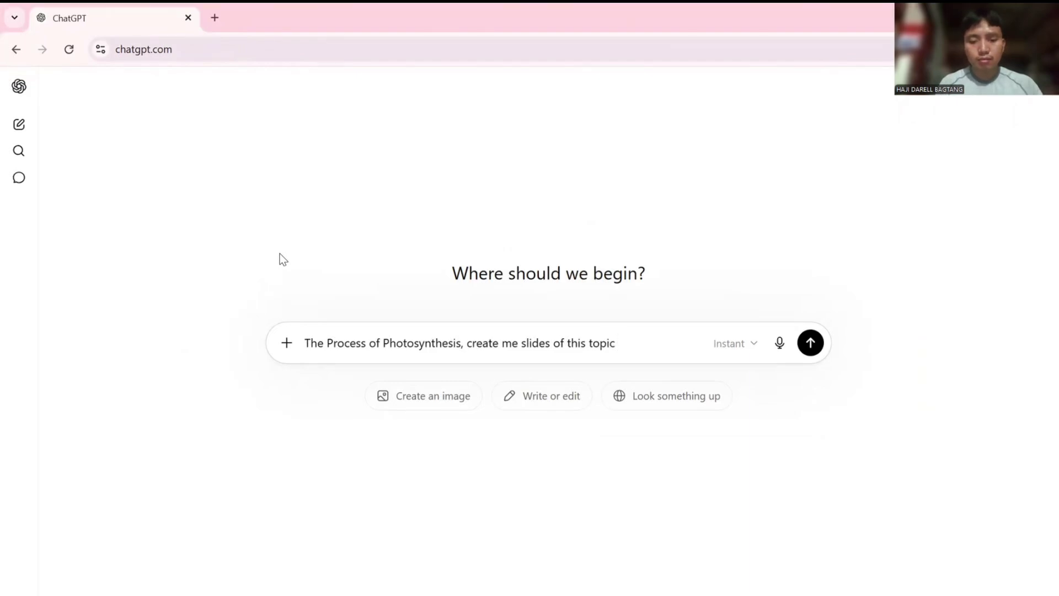
pyautogui.write(' just 12 slides')
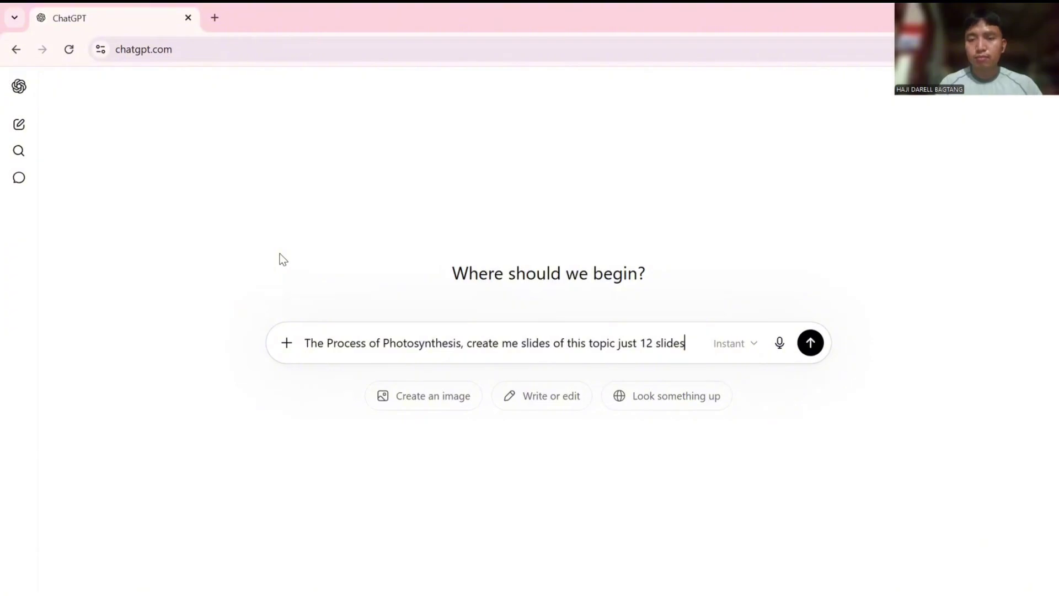
pyautogui.press('Return')
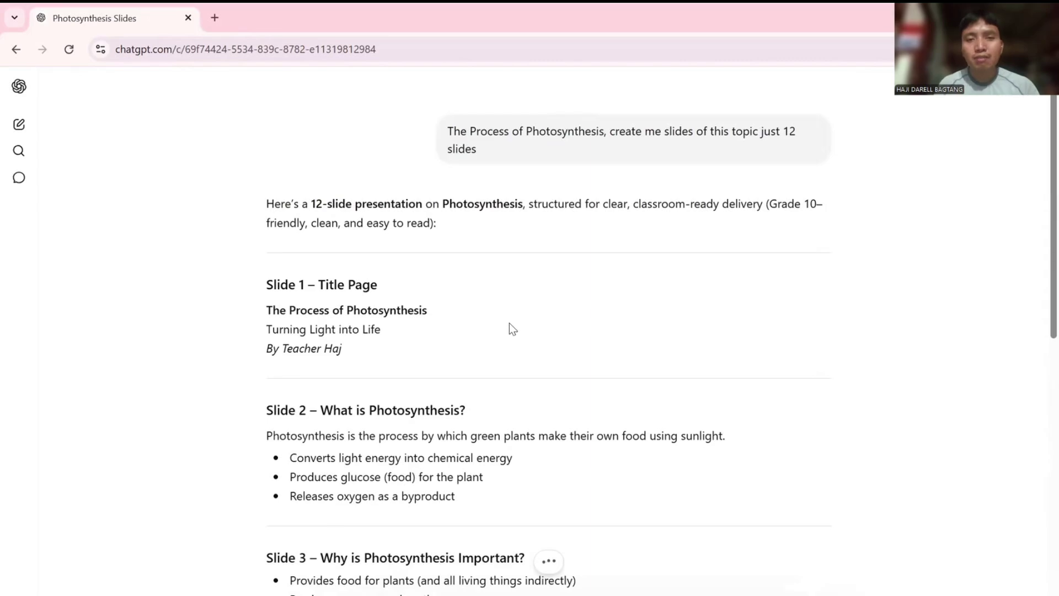
# Step: Look through the generated 12-slide photosynthesis outline and copy the entire response
pyautogui.scroll(-12, 509, 323)
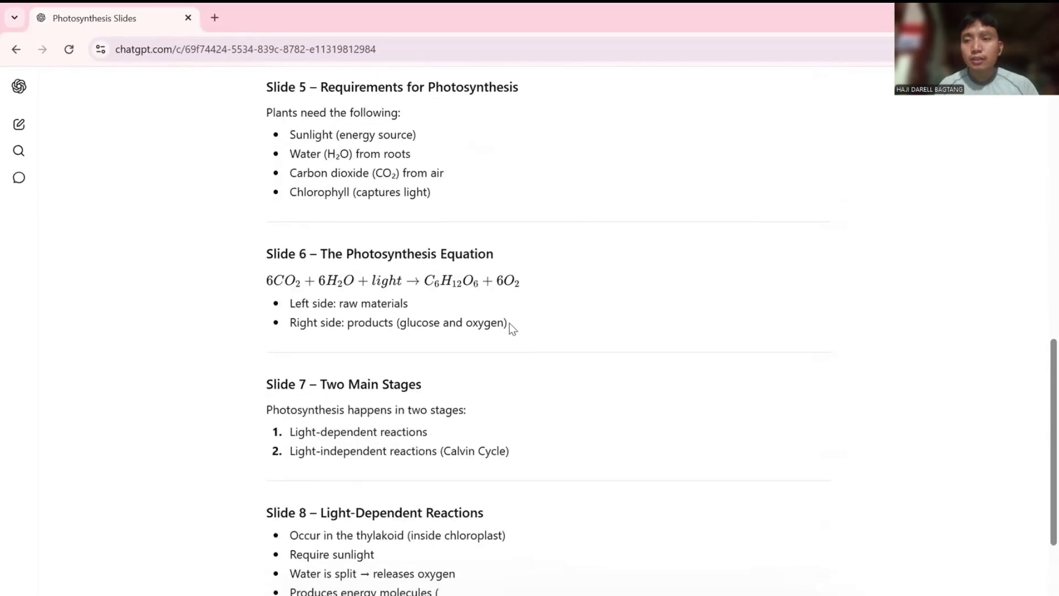
pyautogui.scroll(-2, 582, 325)
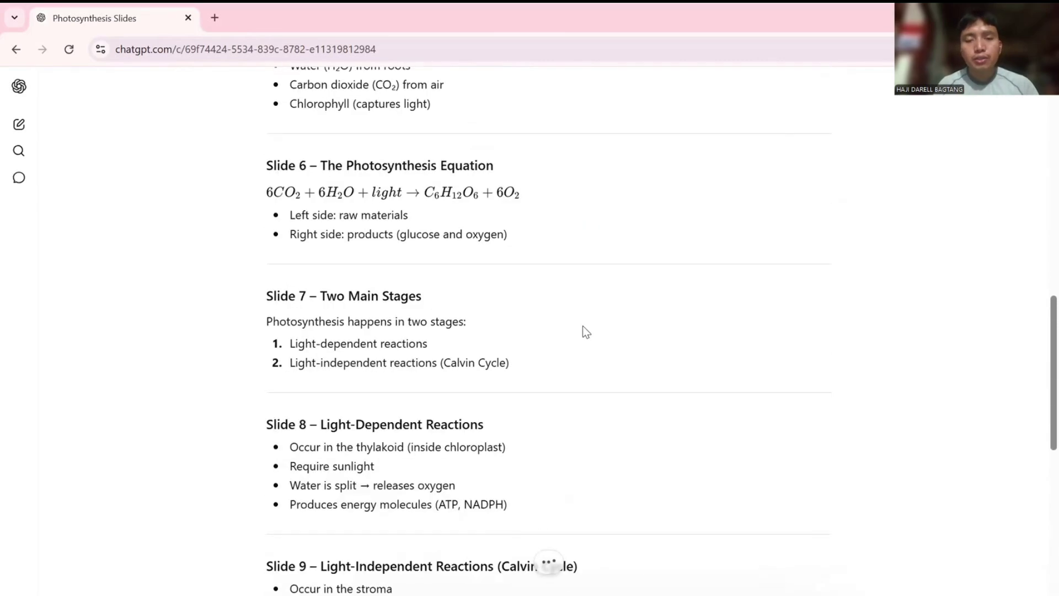
pyautogui.scroll(-12, 582, 326)
pyautogui.scroll(13, 583, 326)
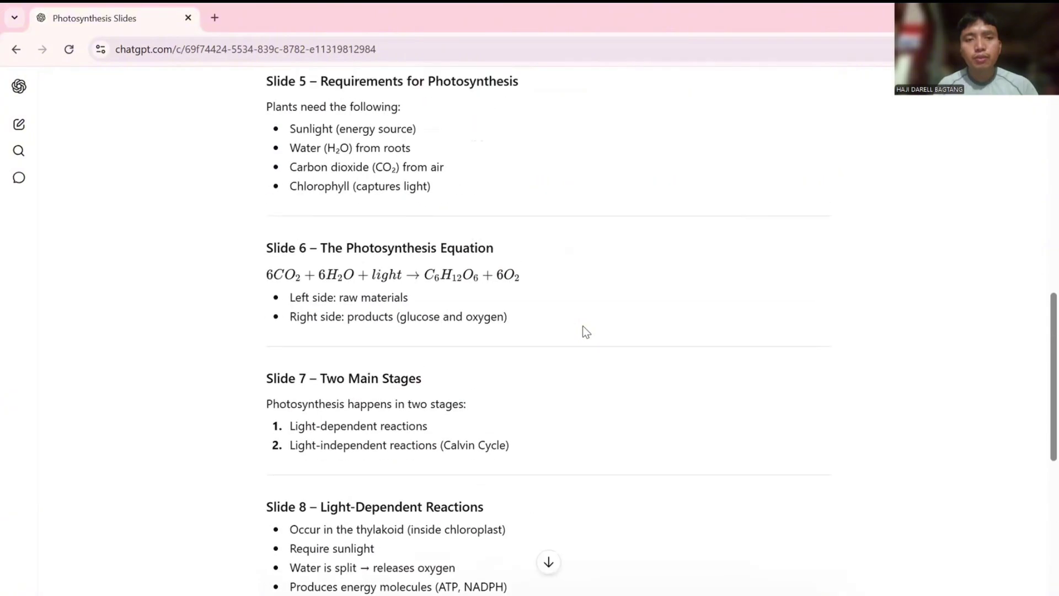
pyautogui.scroll(12, 583, 325)
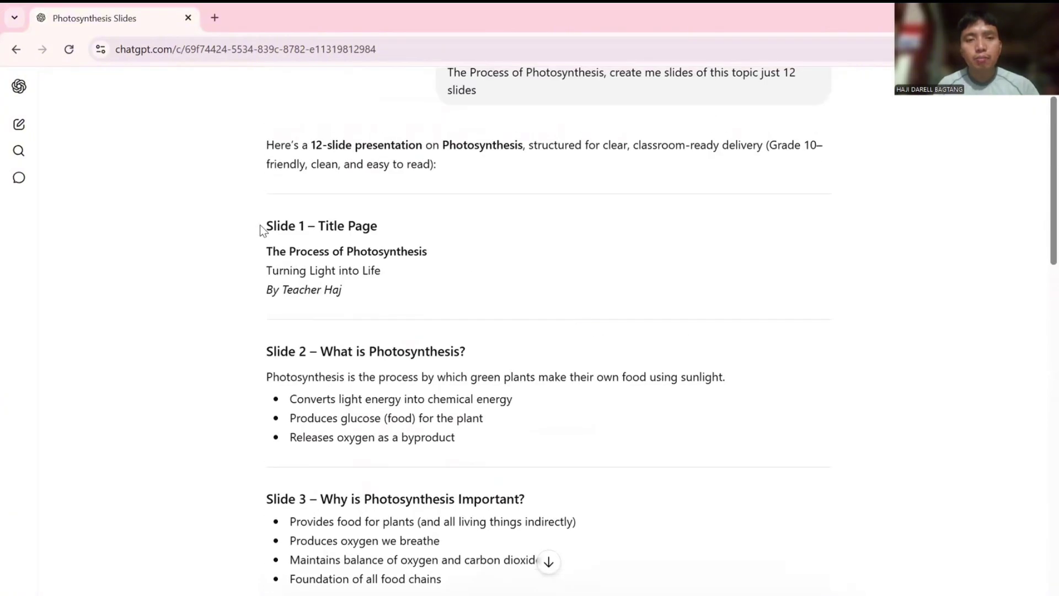
pyautogui.moveTo(260, 224); pyautogui.dragTo(461, 586)
pyautogui.scroll(-1, 402, 484)
pyautogui.scroll(-15, 402, 483)
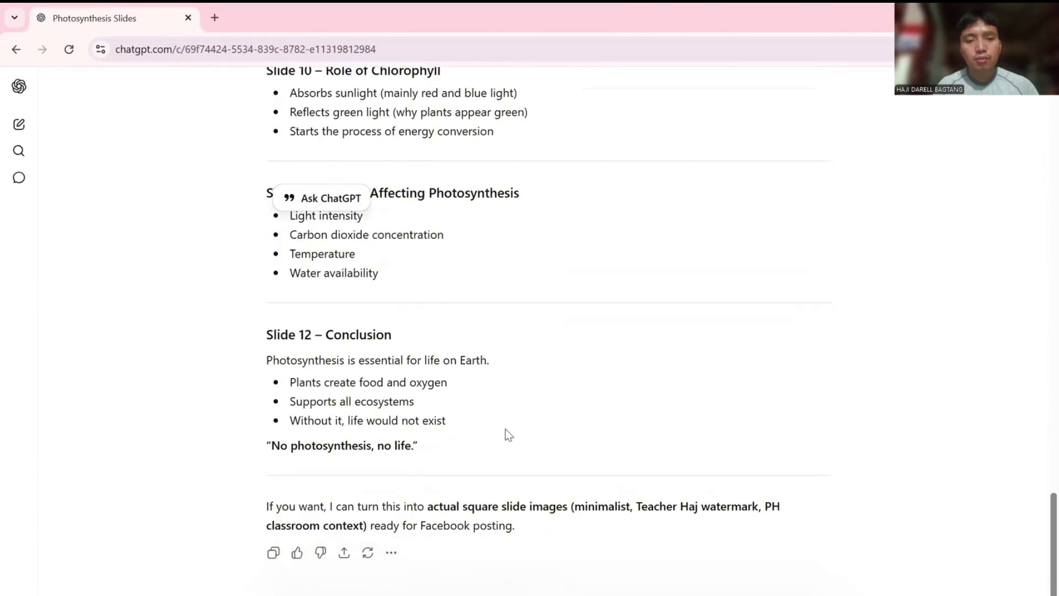
pyautogui.click(505, 428)
pyautogui.click(273, 553)
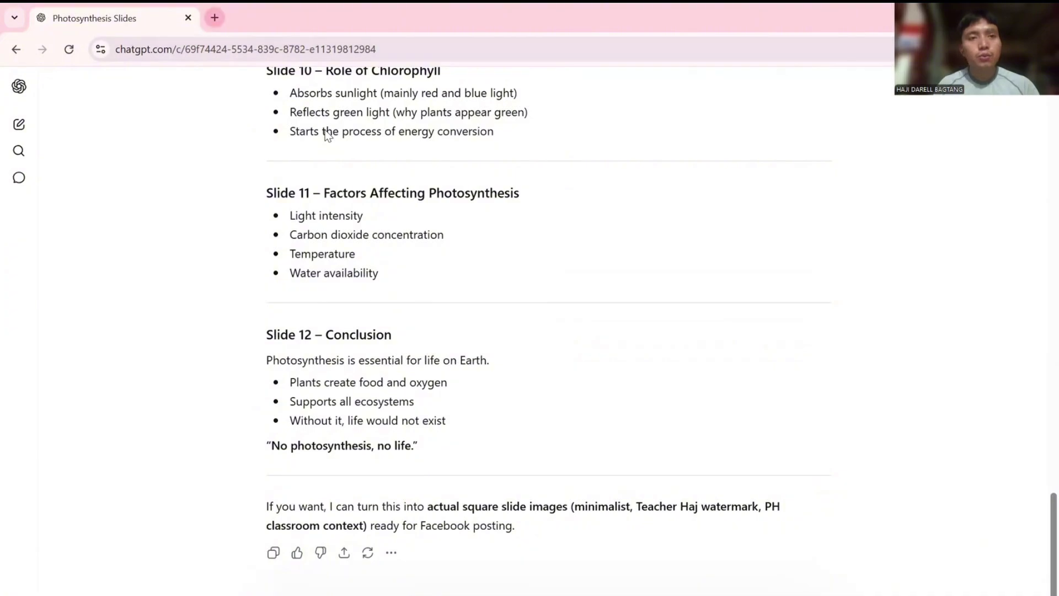
# Step: Search for "manus ai" in a new browser tab and open the Manus.ai site from the results
pyautogui.hotkey('ctrl', 't')
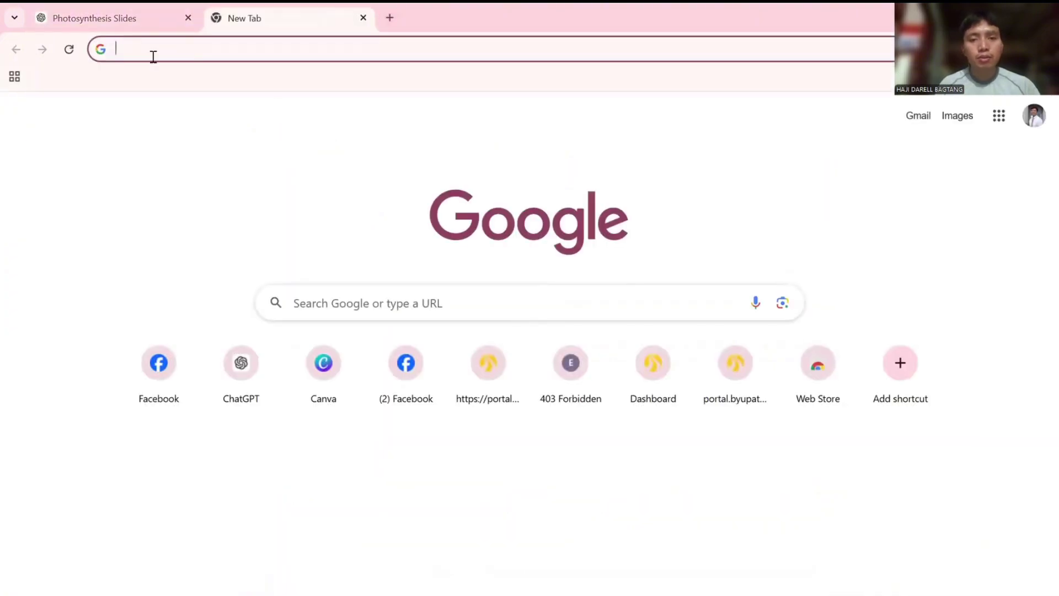
pyautogui.write('manusa')
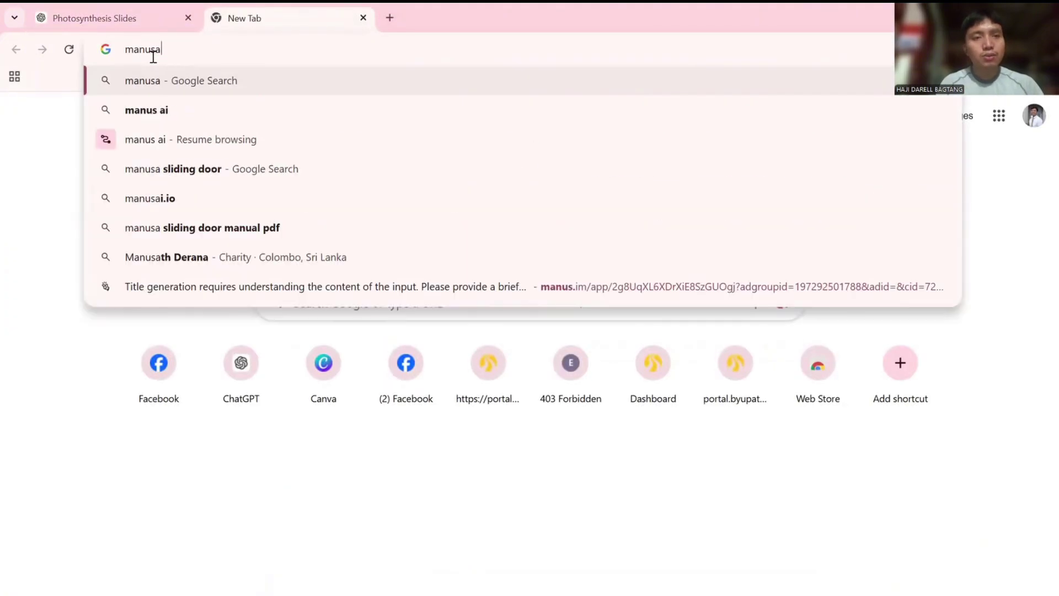
pyautogui.press('BackSpace')
pyautogui.click(149, 108)
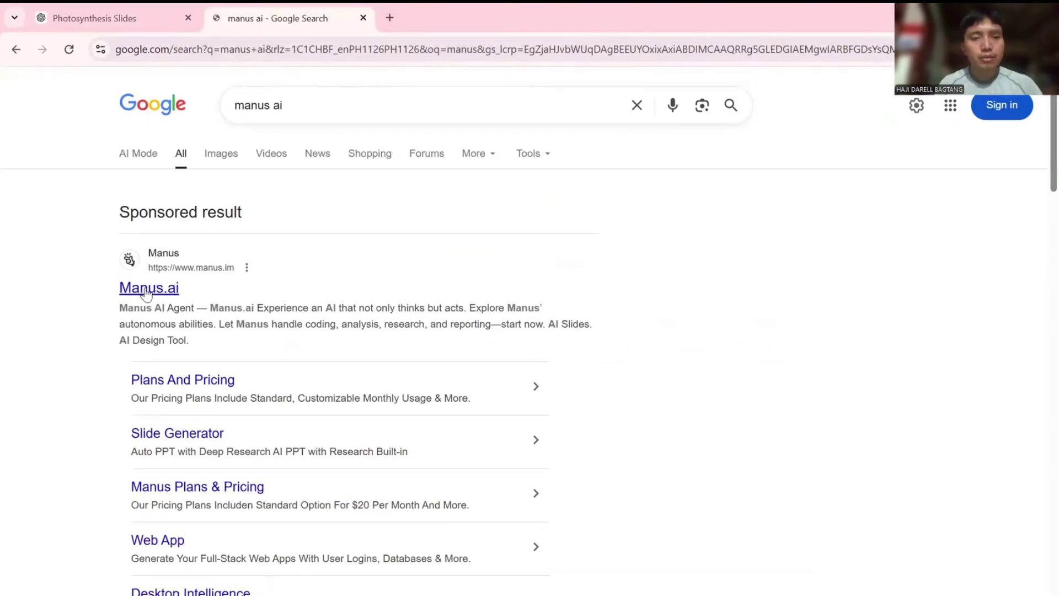
pyautogui.click(147, 290)
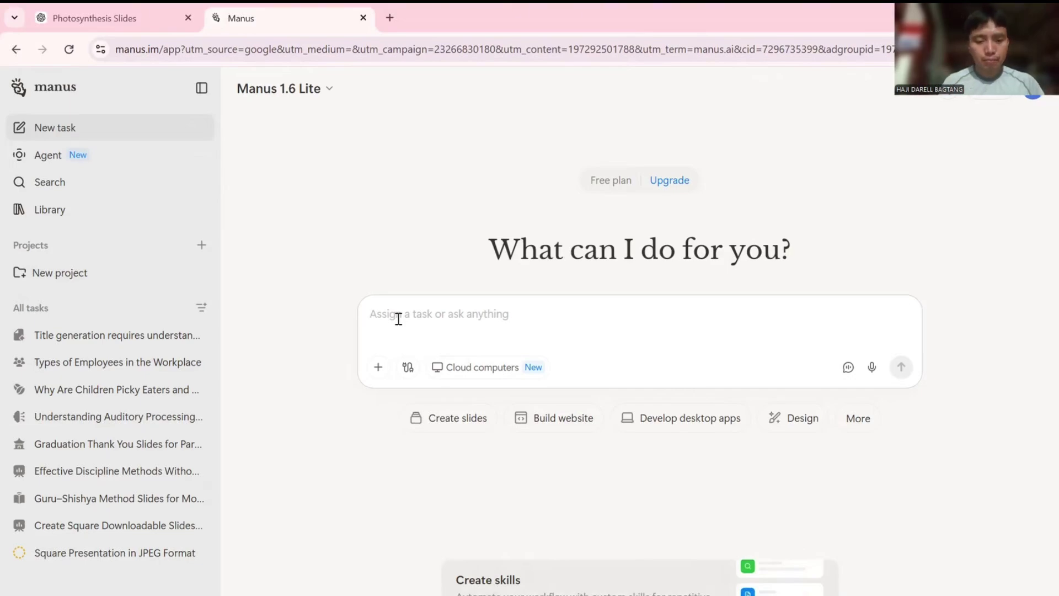
# Step: Paste the copied outline into the Manus task prompt and delete the closing separator and offer about square slide images
pyautogui.hotkey('ctrl', 'v')
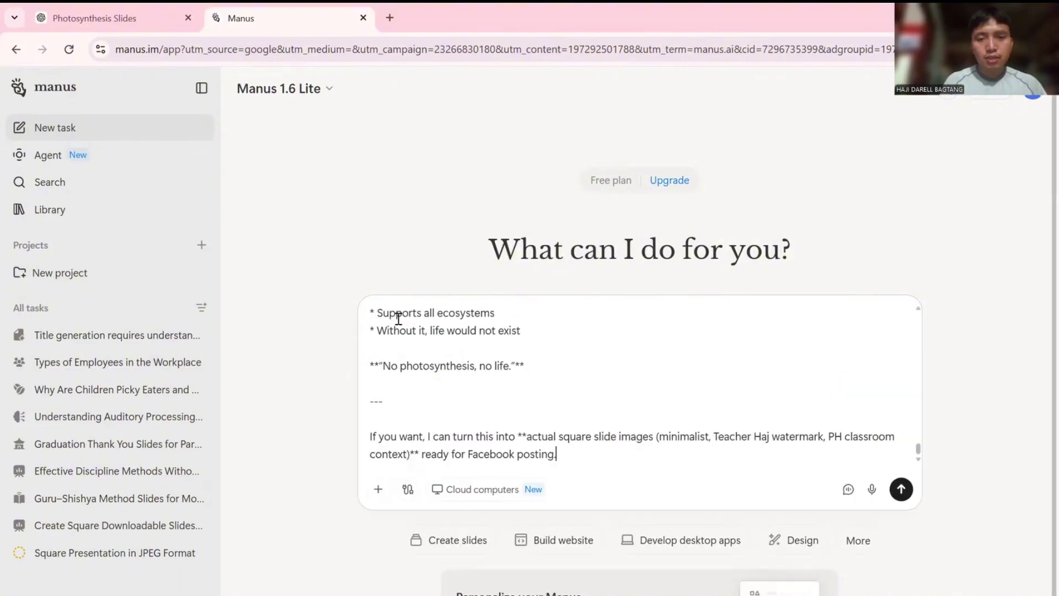
pyautogui.moveTo(532, 343); pyautogui.dragTo(499, 397)
pyautogui.click(586, 449)
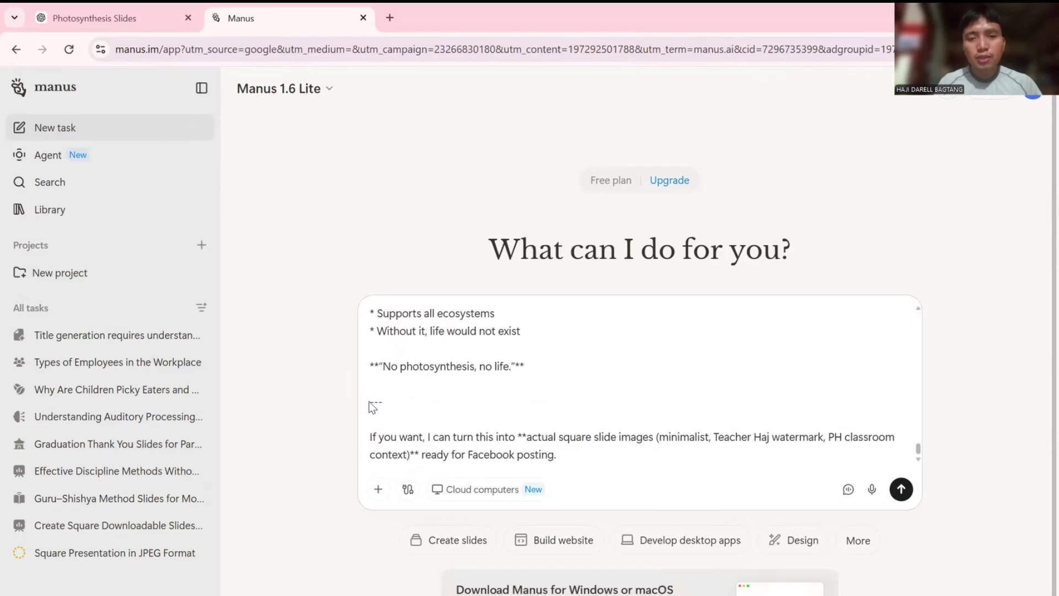
pyautogui.moveTo(370, 401); pyautogui.dragTo(578, 456)
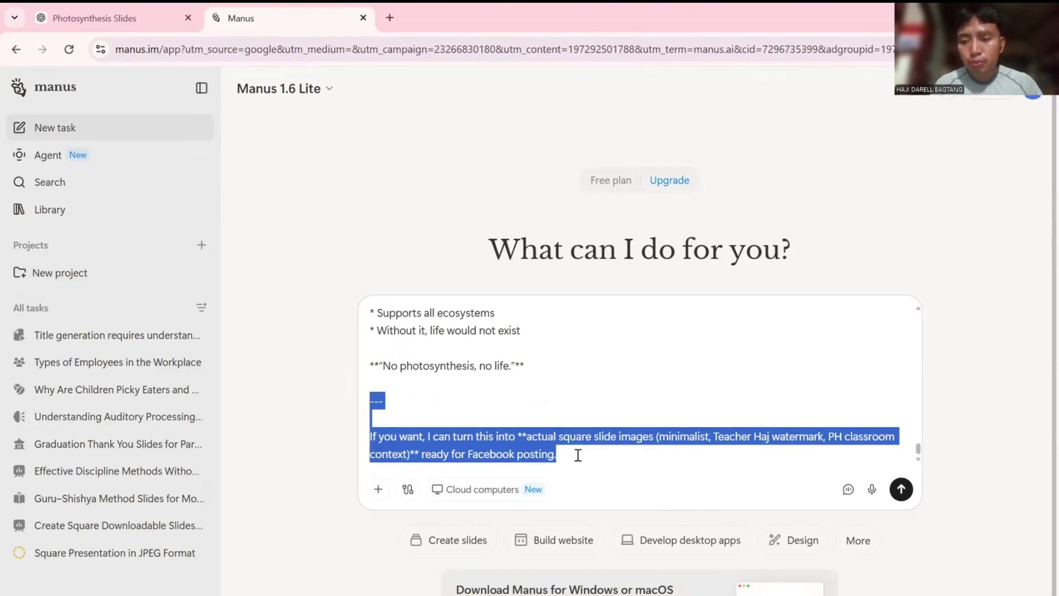
pyautogui.press('BackSpace')
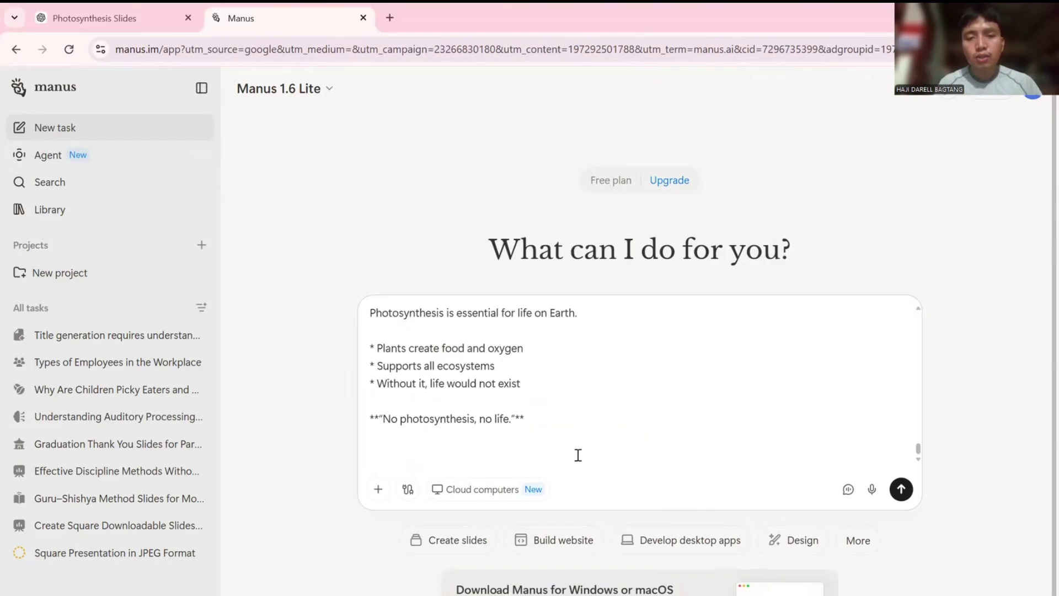
# Step: Delete the introductory sentence, separator and blank lines so the prompt begins with the Slide 1 – Title Page heading
pyautogui.scroll(15, 579, 456)
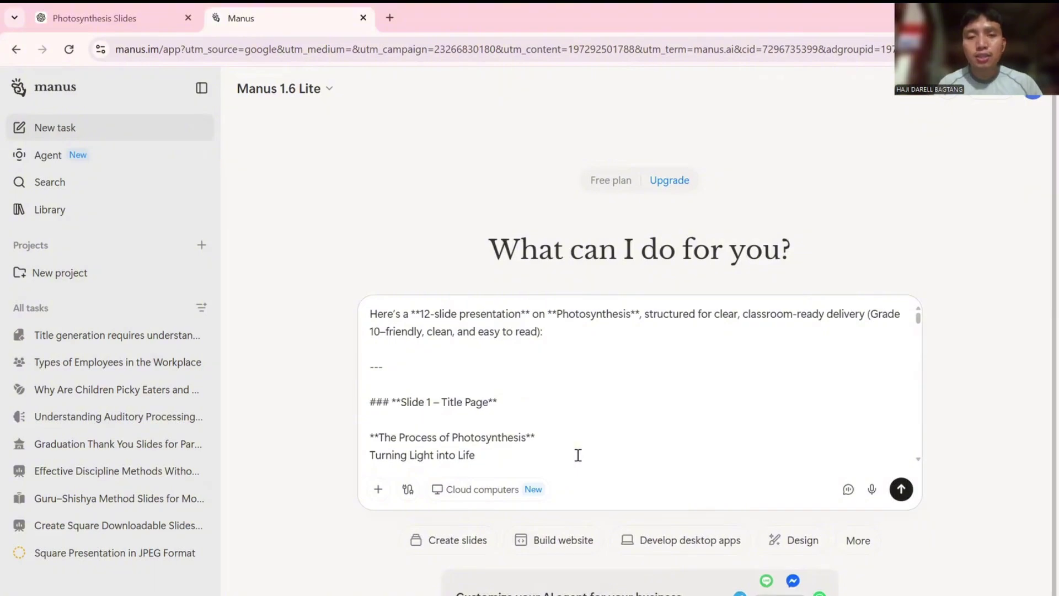
pyautogui.moveTo(385, 367); pyautogui.dragTo(353, 287)
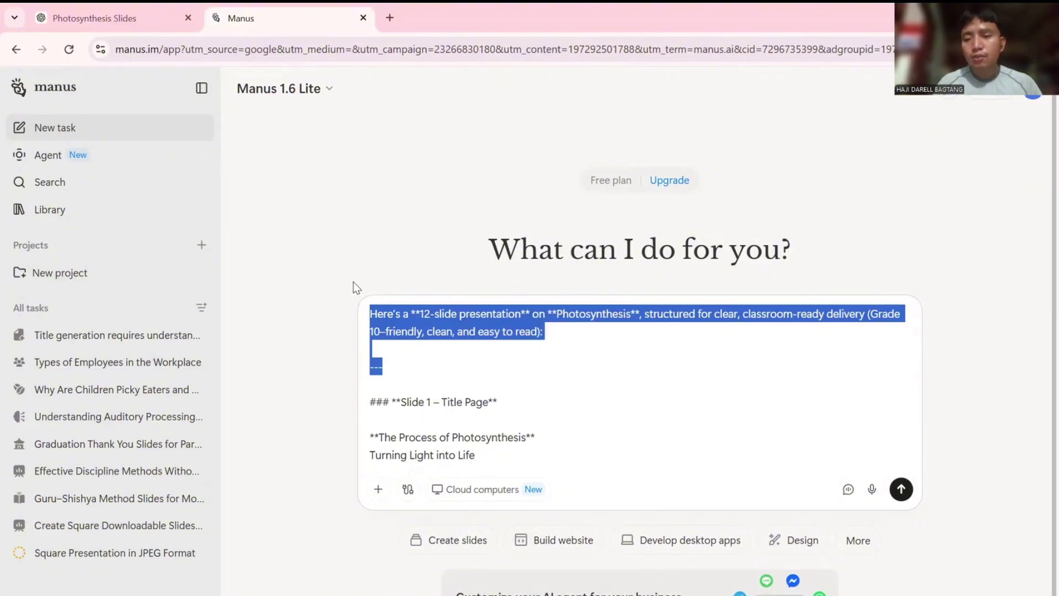
pyautogui.press('BackSpace')
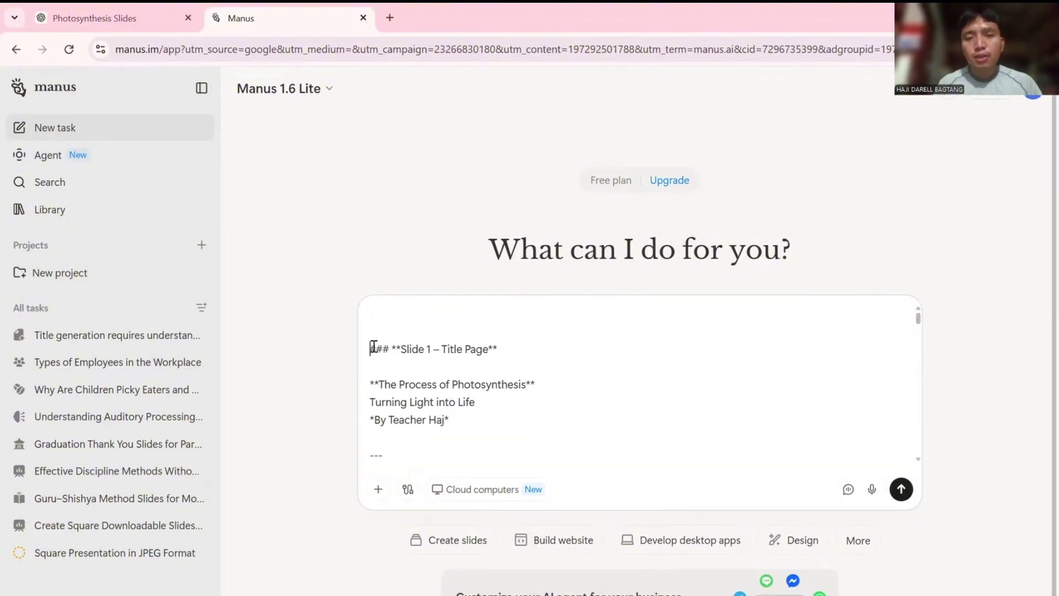
pyautogui.press('BackSpace')
pyautogui.press('BackSpace')
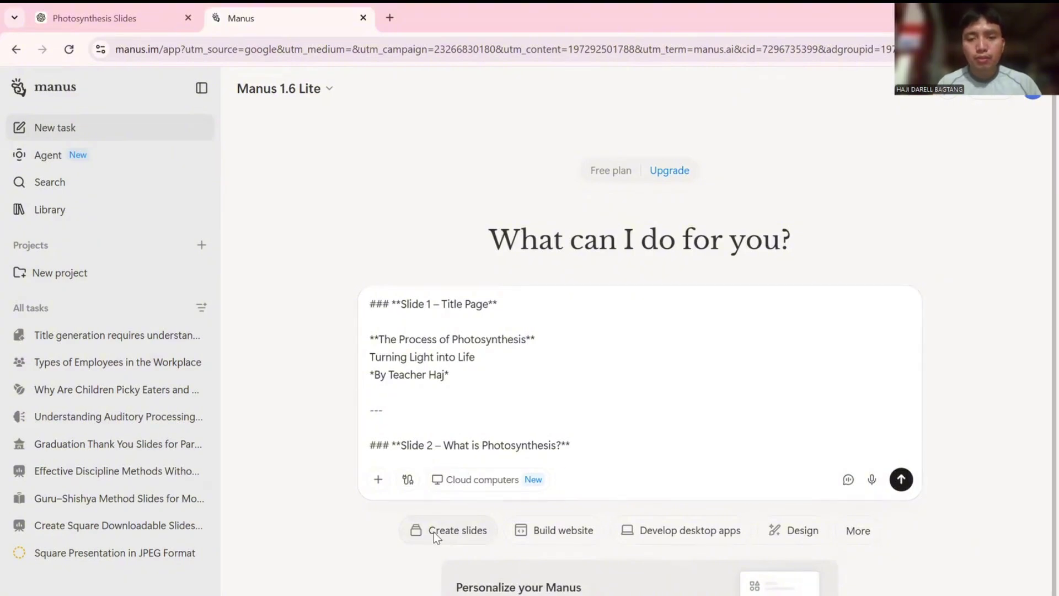
# Step: Set the task to slide creation and choose the Ginkgo template
pyautogui.click(434, 531)
pyautogui.scroll(-3, 614, 509)
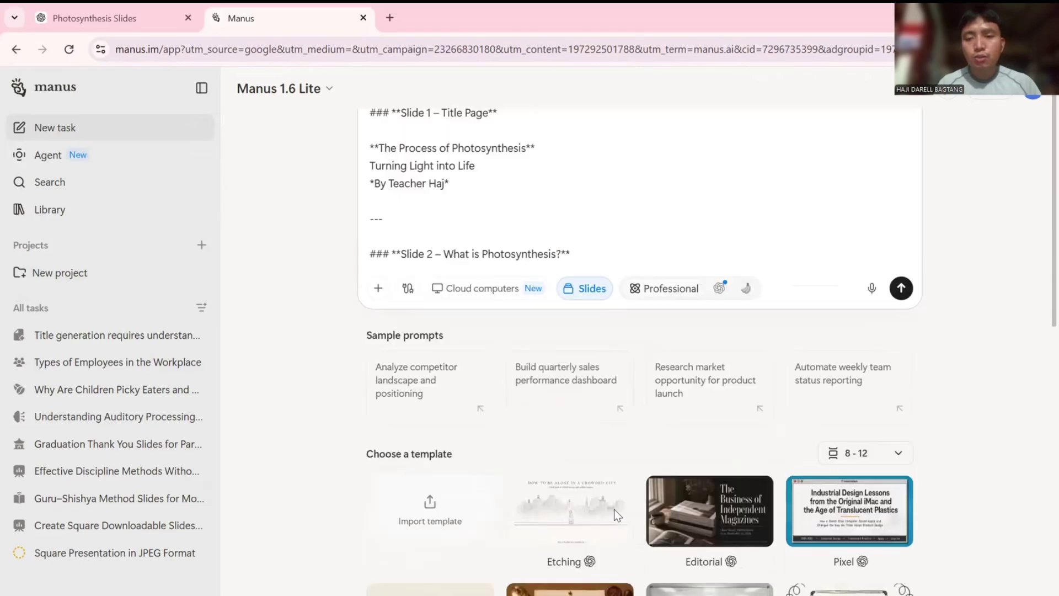
pyautogui.scroll(-8, 614, 509)
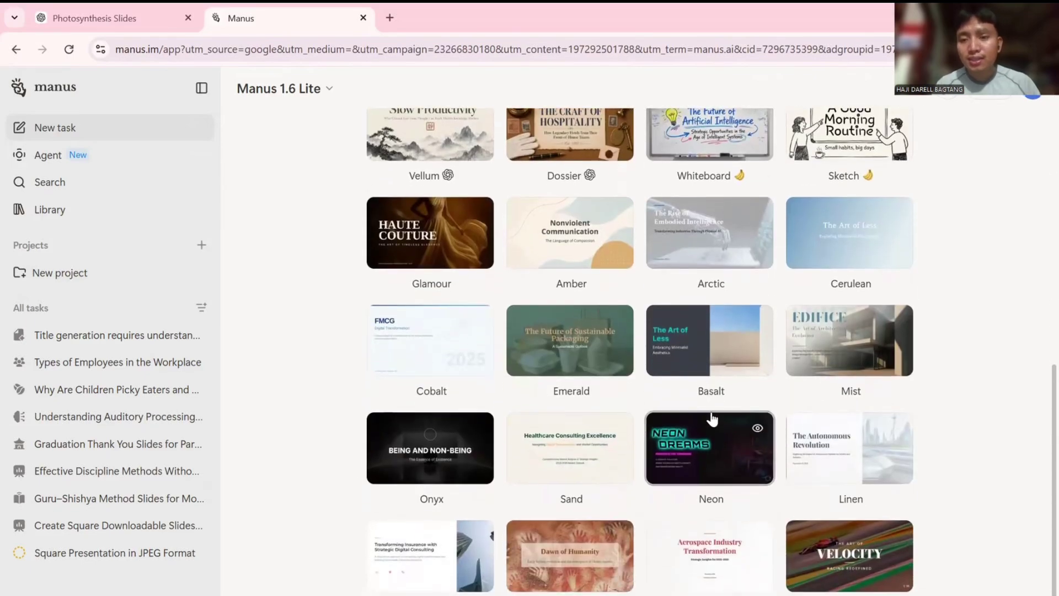
pyautogui.scroll(-2, 712, 419)
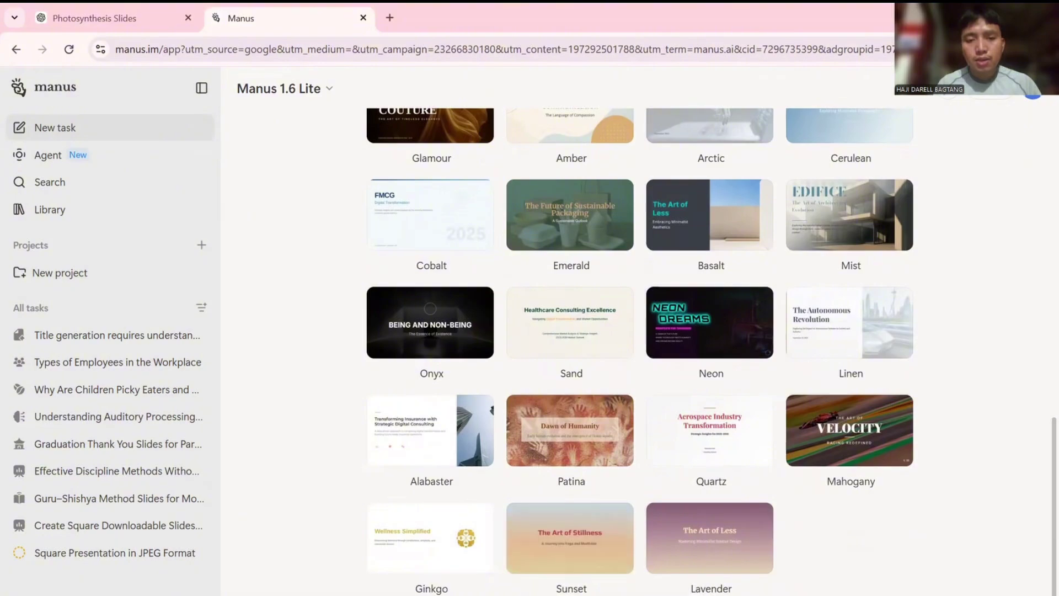
pyautogui.moveTo(444, 560)
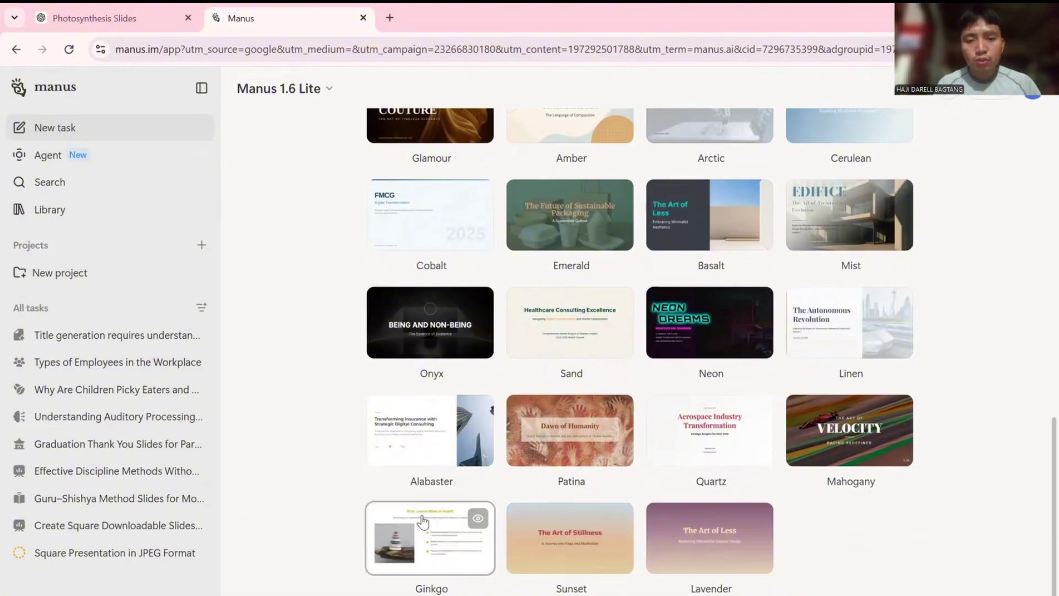
pyautogui.click(446, 535)
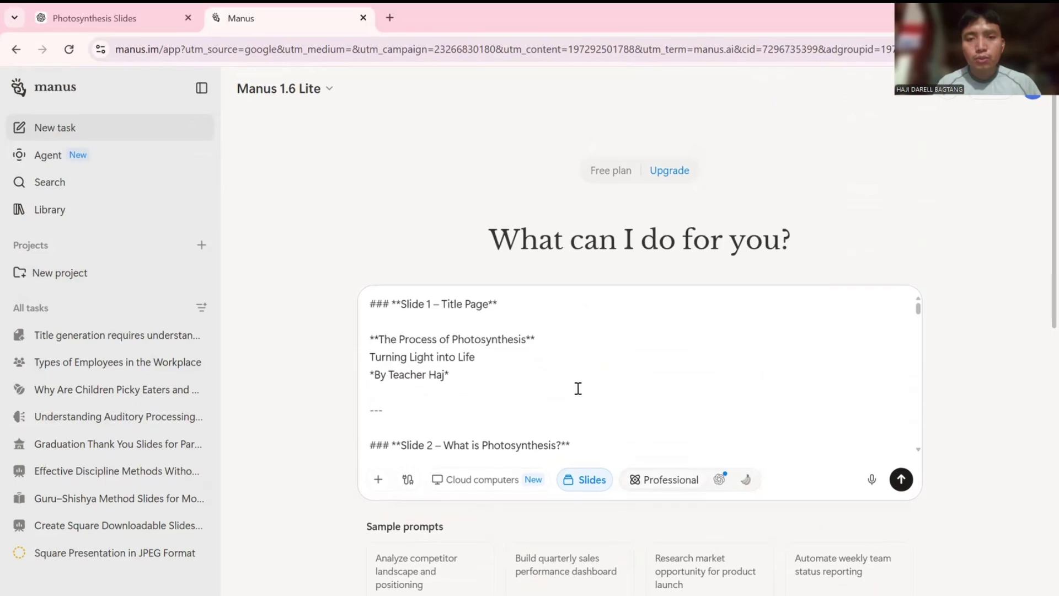
# Step: Submit the outline to generate the photosynthesis presentation and view the finished deck's preview
pyautogui.scroll(-20, 579, 389)
pyautogui.scroll(-15, 578, 389)
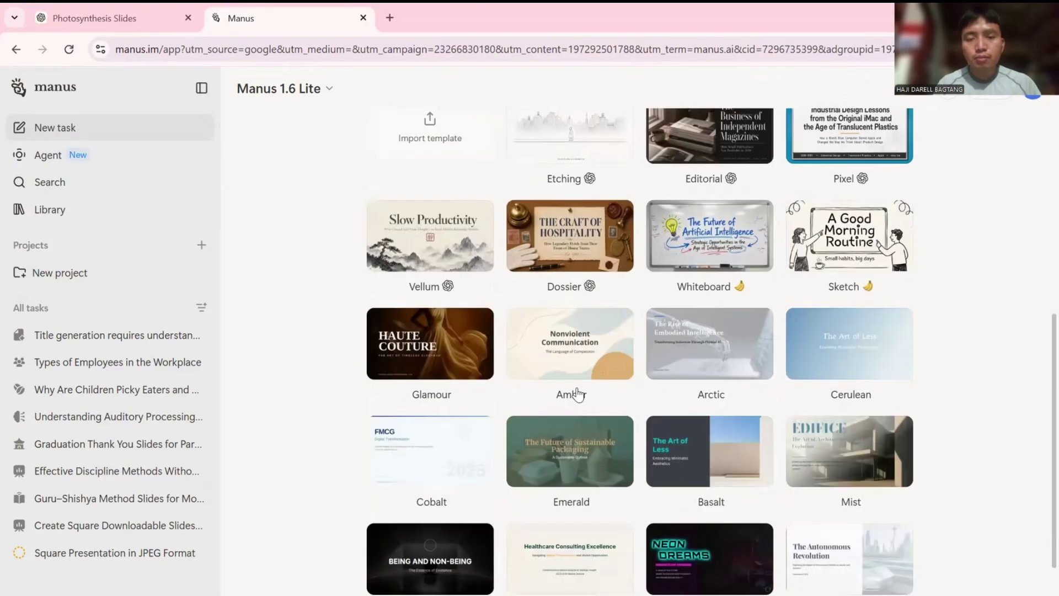
pyautogui.scroll(10, 577, 389)
pyautogui.click(901, 489)
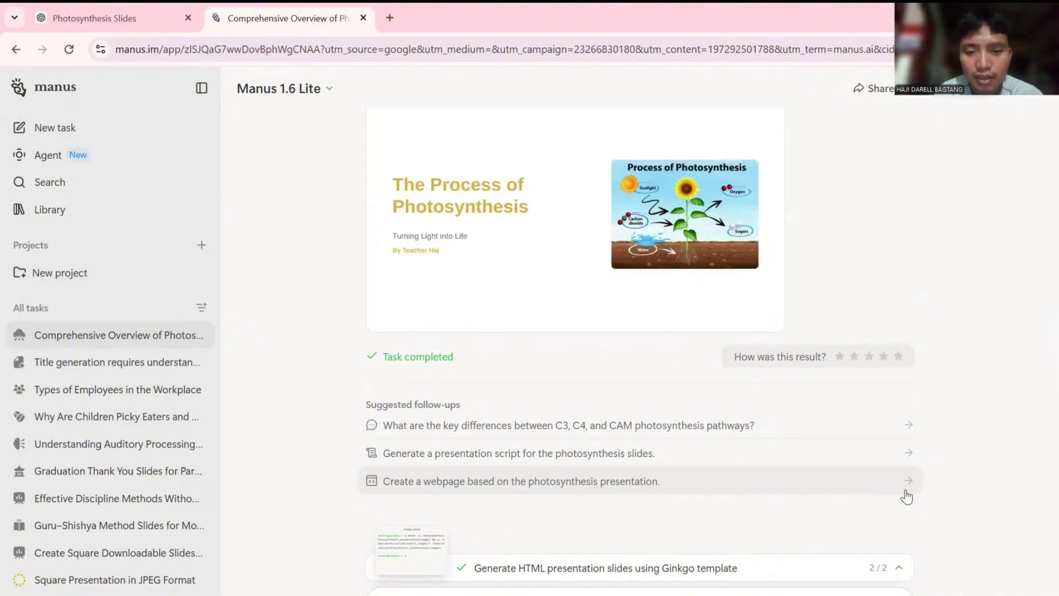
pyautogui.scroll(3, 847, 302)
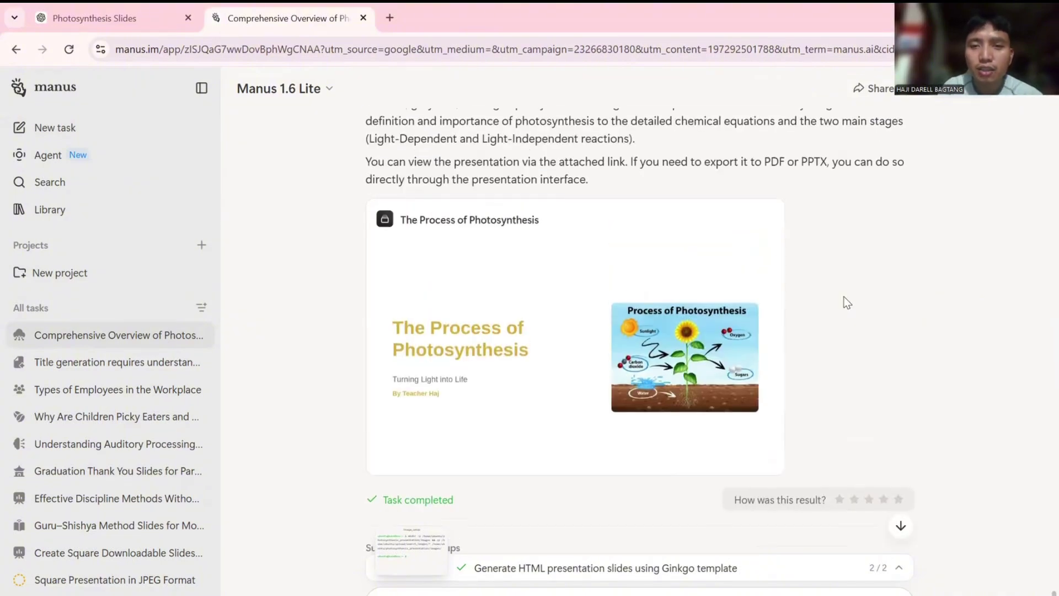